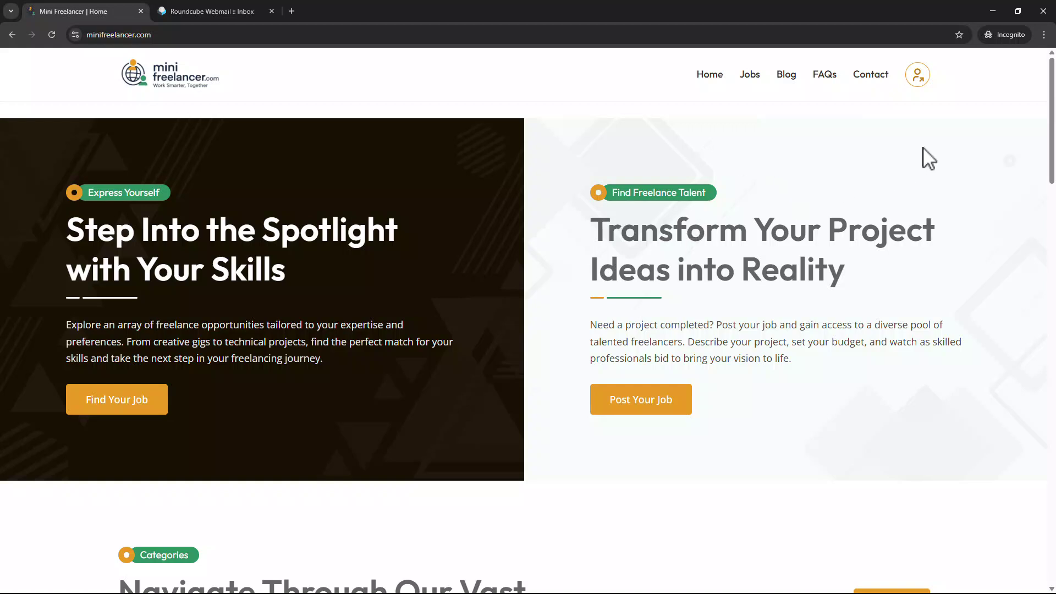
# Go from the home page via the login page to the Create Account sign-up form.
pyautogui.click(918, 74)
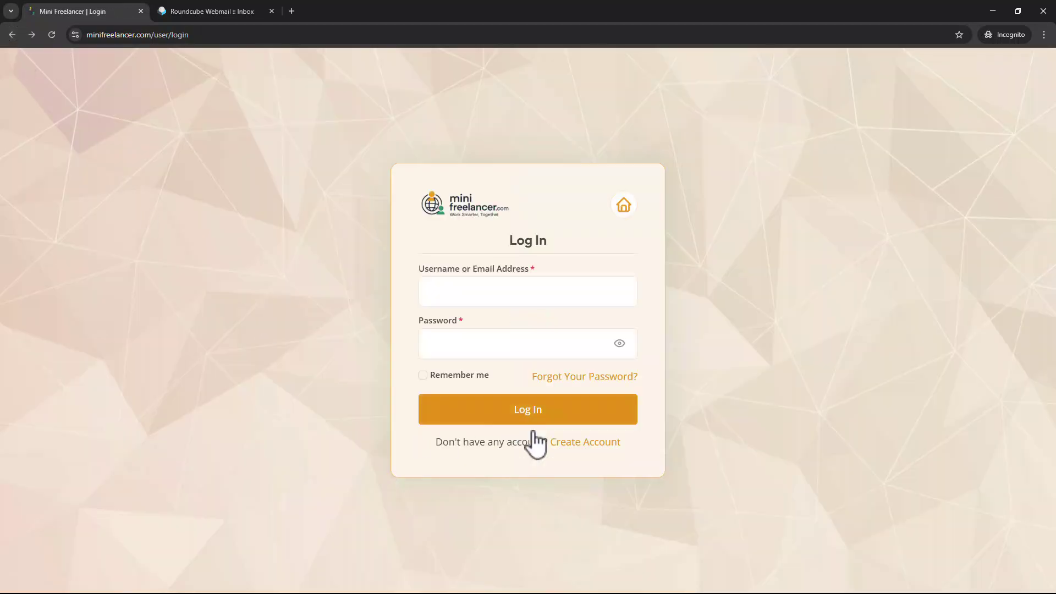
pyautogui.click(582, 443)
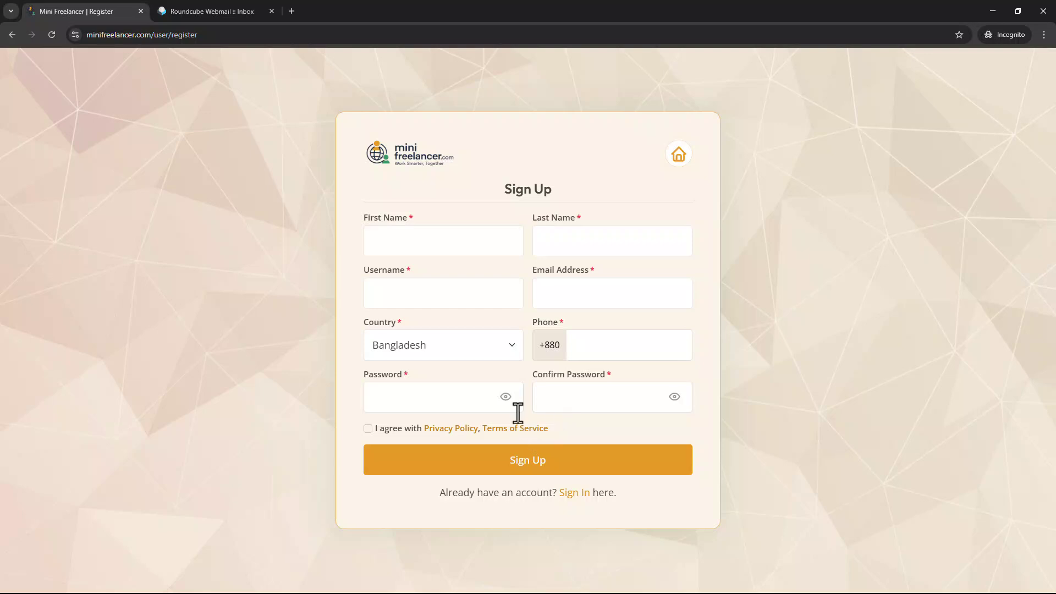
# Enter the user's first name, last name and chosen username in the sign-up form.
pyautogui.click(447, 253)
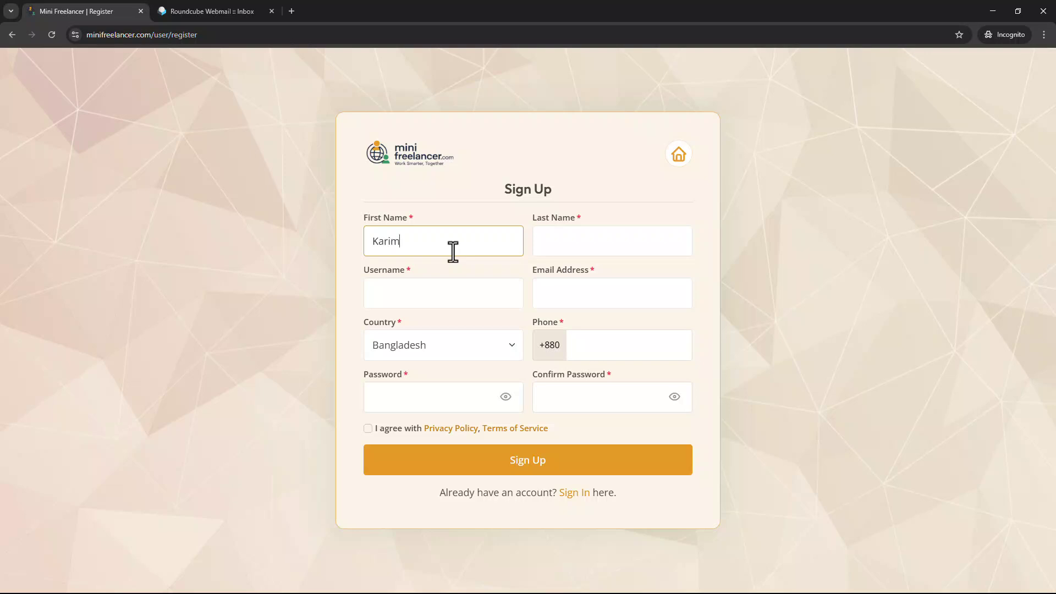
pyautogui.click(604, 241)
pyautogui.press('Return')
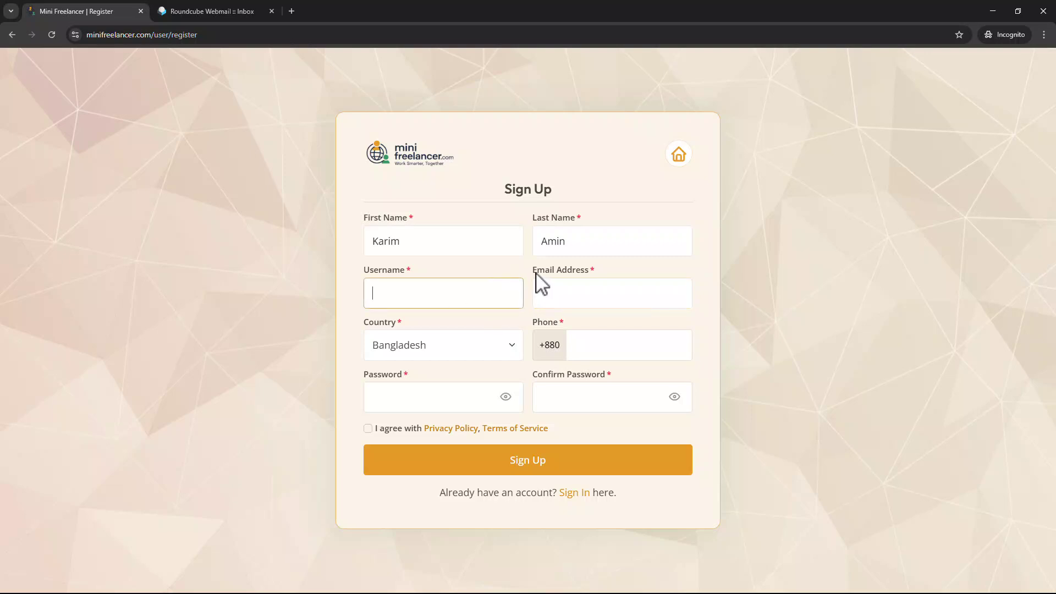
pyautogui.write('karim123')
# Fill in the user's e-mail address and phone number.
pyautogui.click(585, 298)
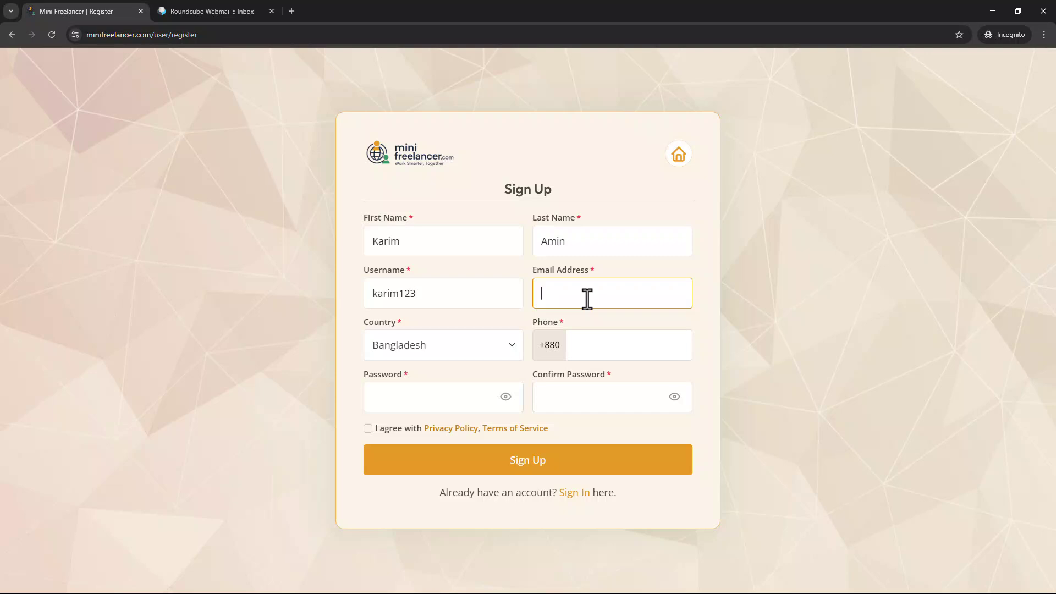
pyautogui.click(603, 353)
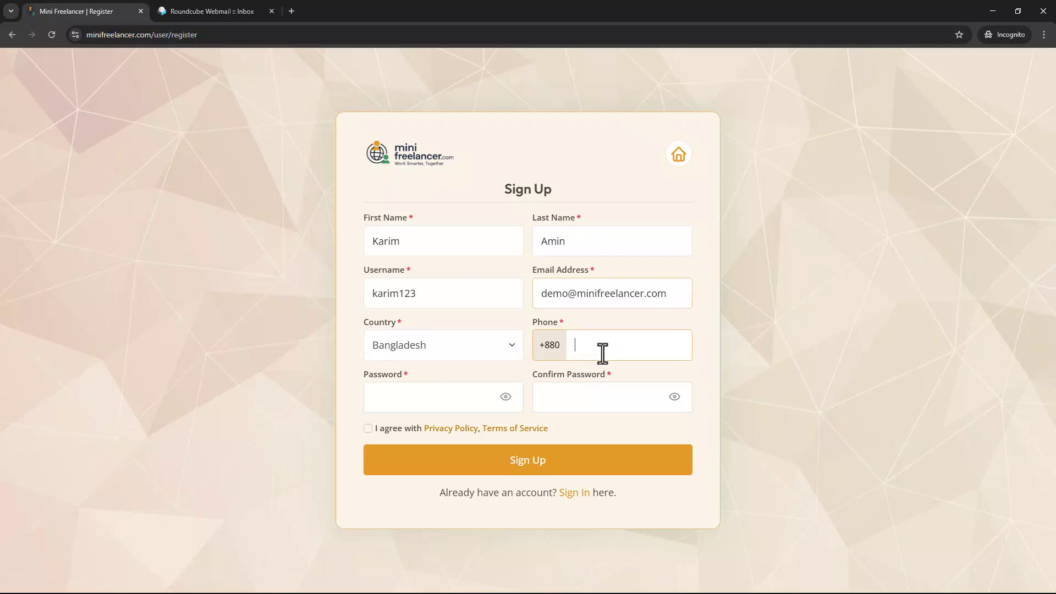
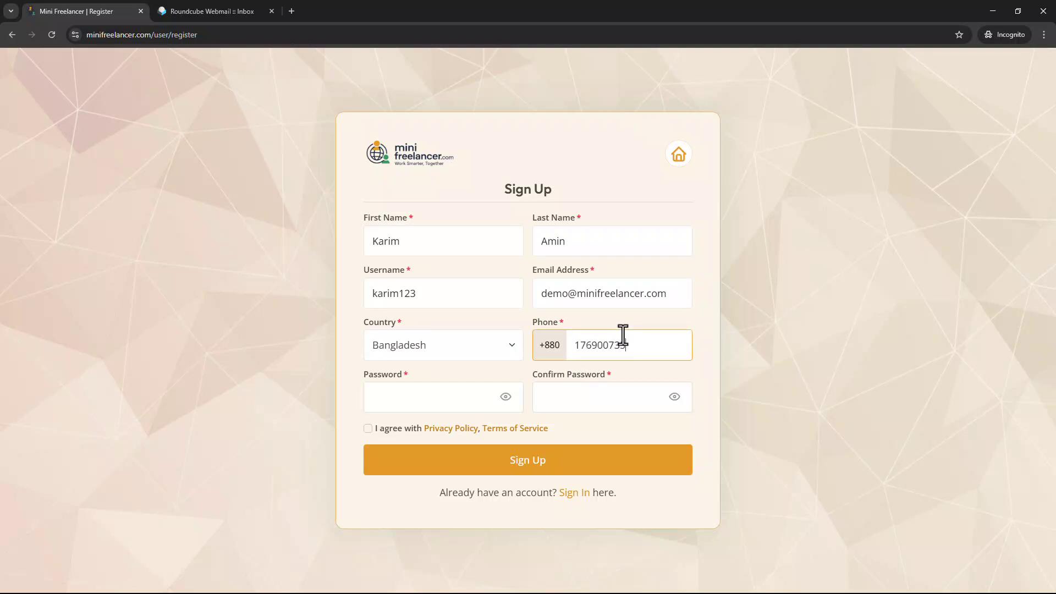
pyautogui.click(434, 406)
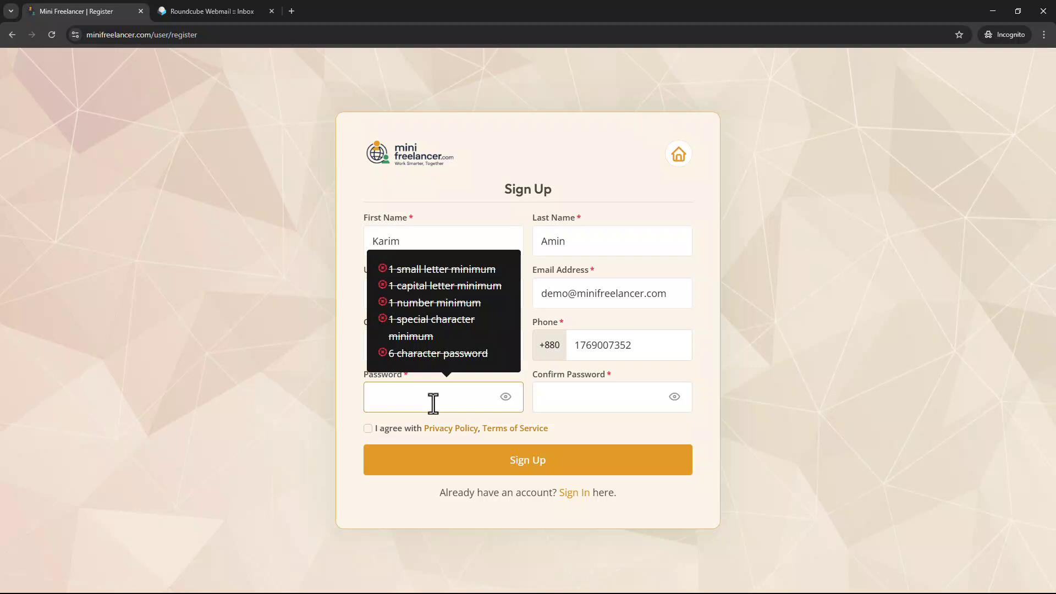
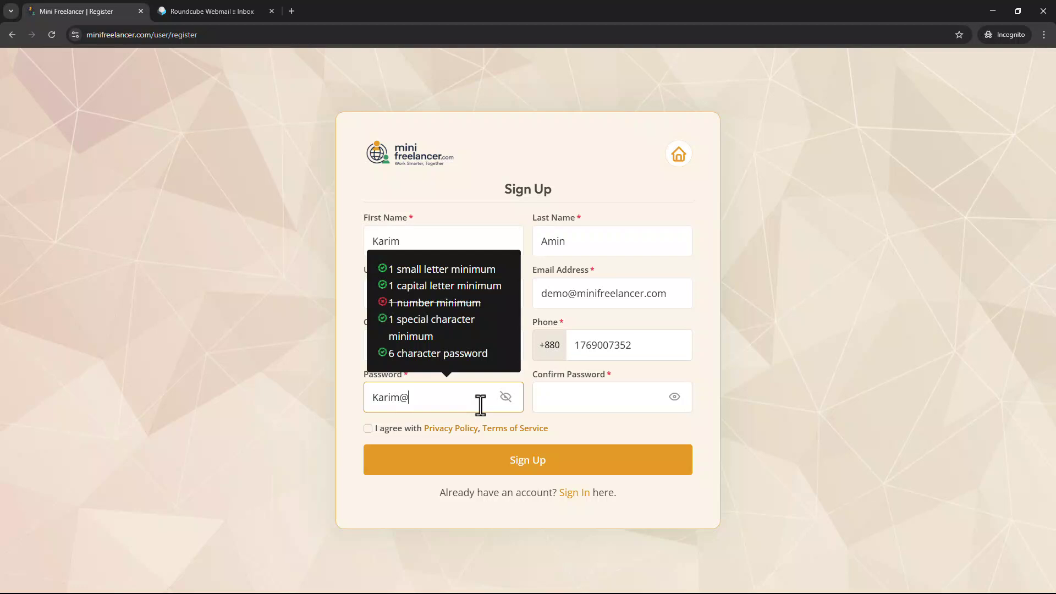
# Enter the account password and its confirmation, accept the terms, and submit the registration.
pyautogui.moveTo(445, 398); pyautogui.dragTo(341, 409)
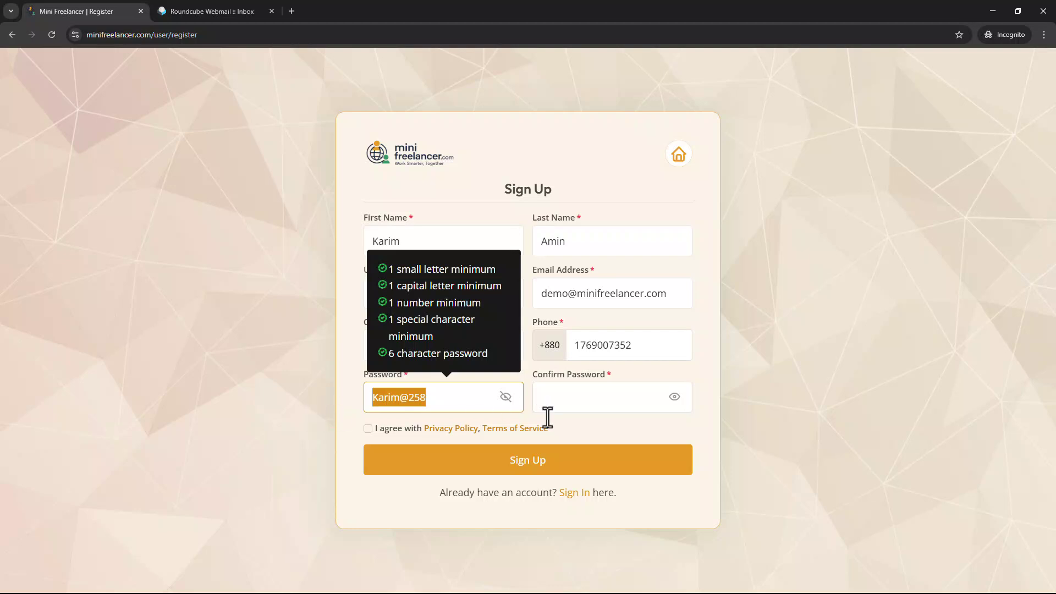
pyautogui.click(596, 394)
pyautogui.hotkey('ctrl', 'v')
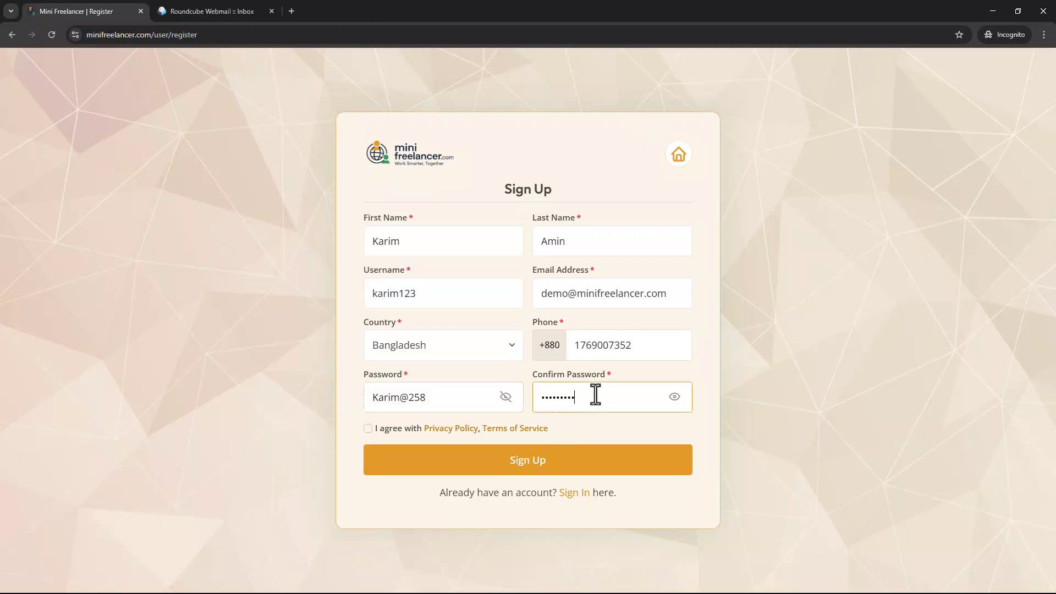
pyautogui.click(505, 397)
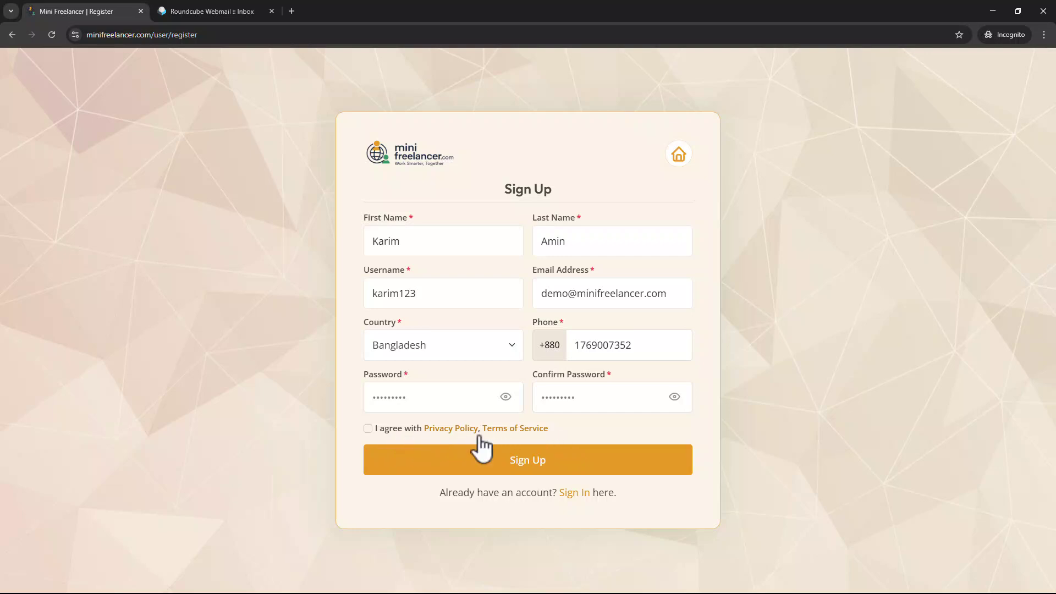
pyautogui.click(368, 429)
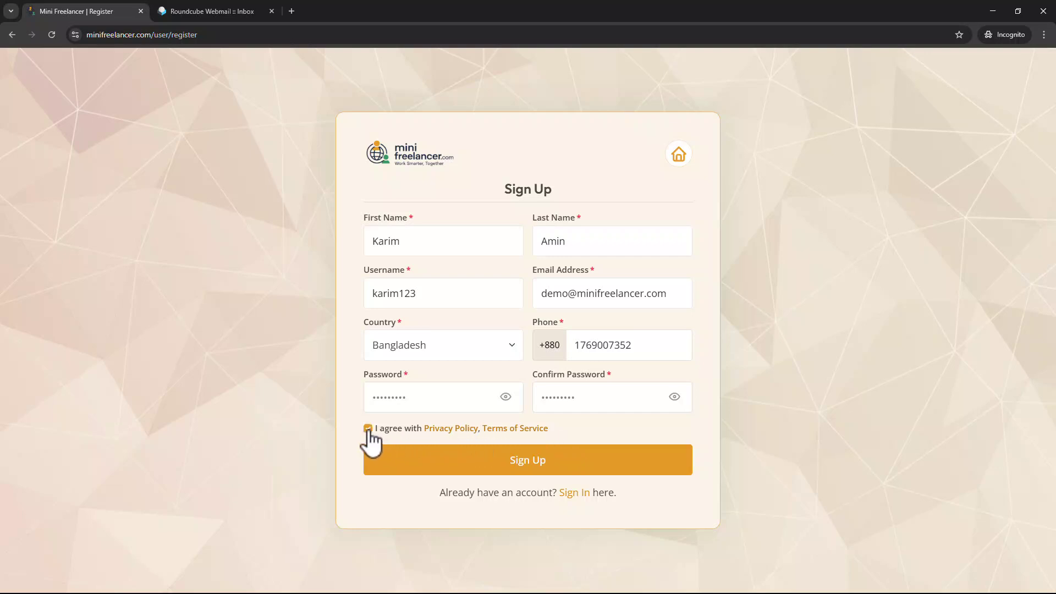
pyautogui.click(446, 464)
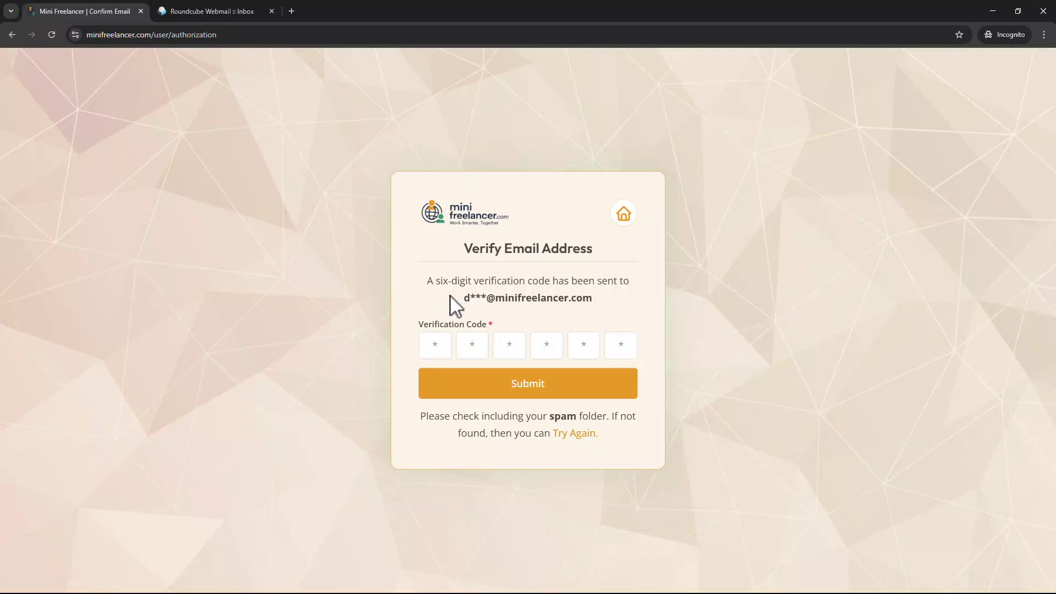
# Open the verification e-mail in Roundcube Webmail and copy the six-digit code.
pyautogui.moveTo(457, 297); pyautogui.dragTo(603, 305)
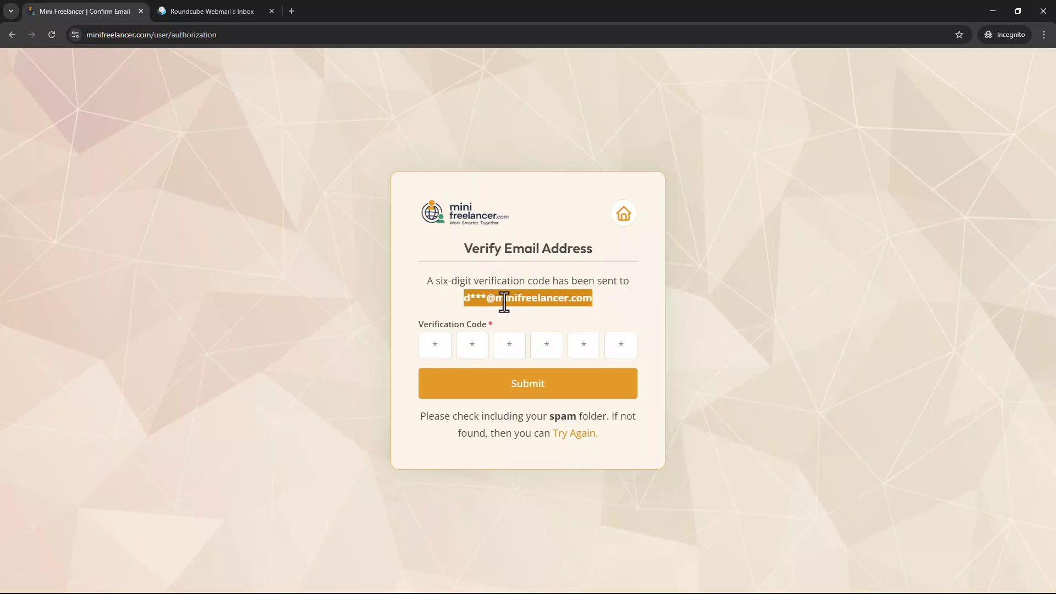
pyautogui.click(257, 7)
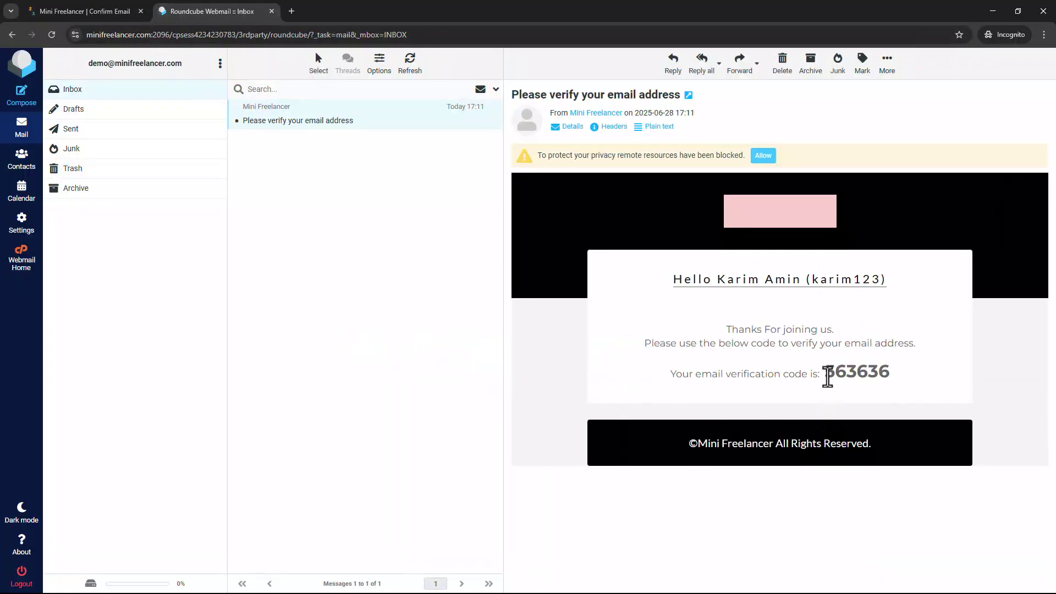
pyautogui.moveTo(828, 373); pyautogui.dragTo(903, 381)
pyautogui.moveTo(830, 370); pyautogui.dragTo(910, 381)
pyautogui.hotkey('ctrl', 'c')
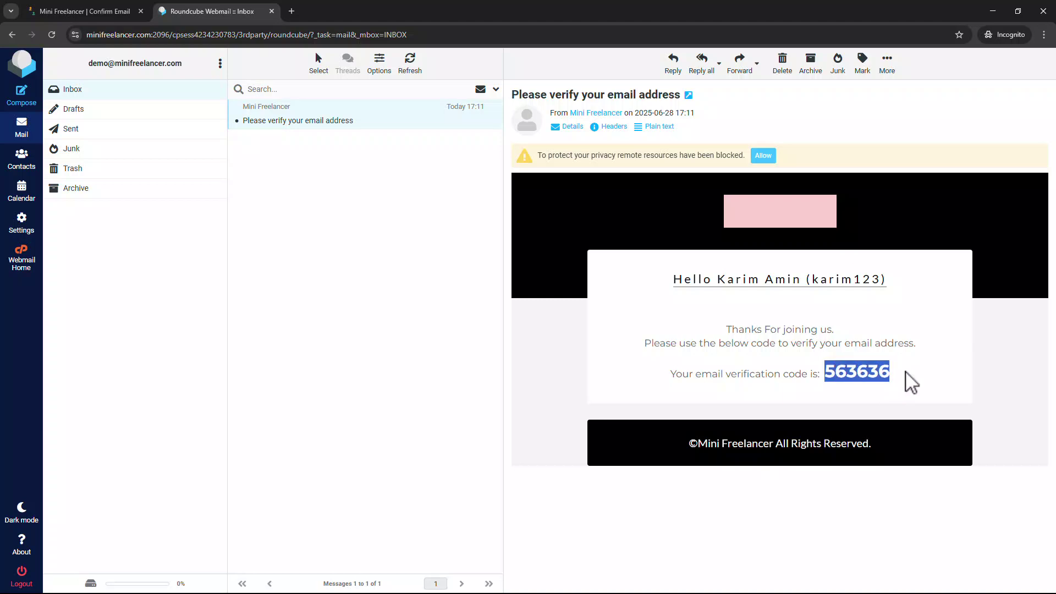
# Paste and submit the verification code, then choose Start Freelancing on the dashboard.
pyautogui.click(107, 11)
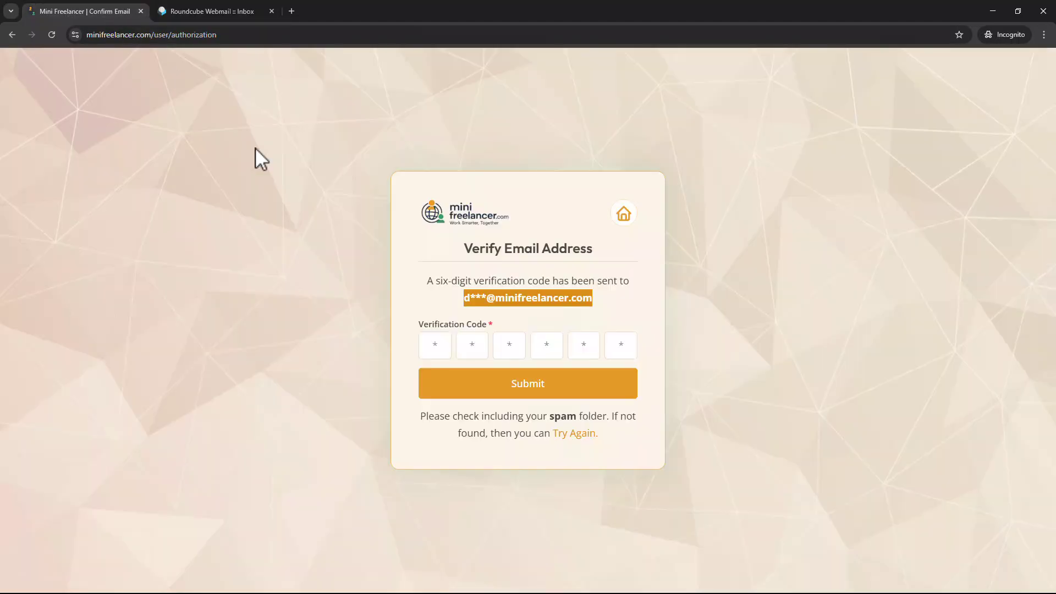
pyautogui.hotkey('ctrl', 'v')
pyautogui.click(549, 394)
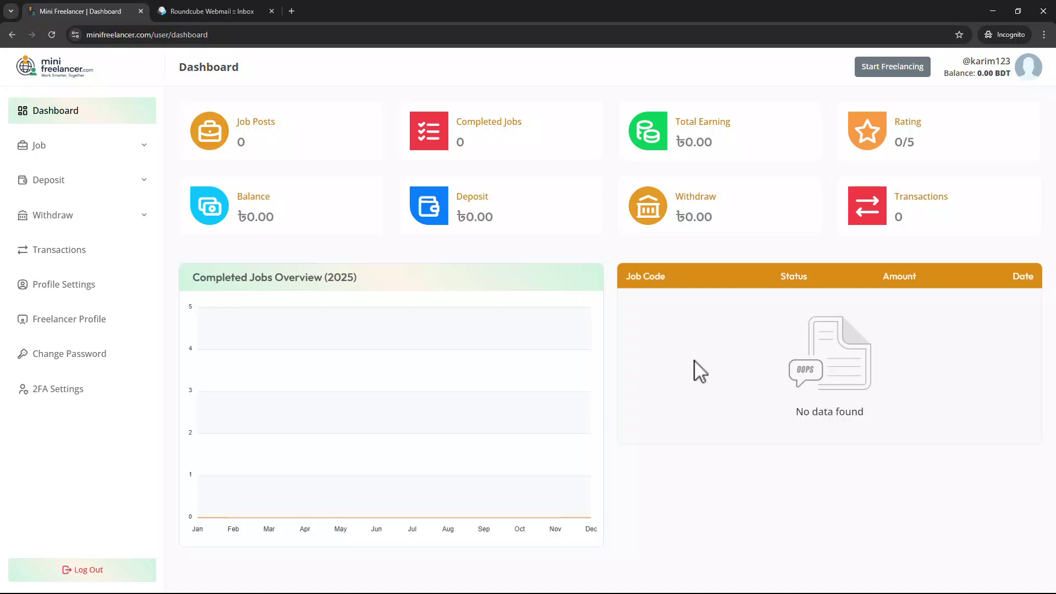
pyautogui.click(903, 67)
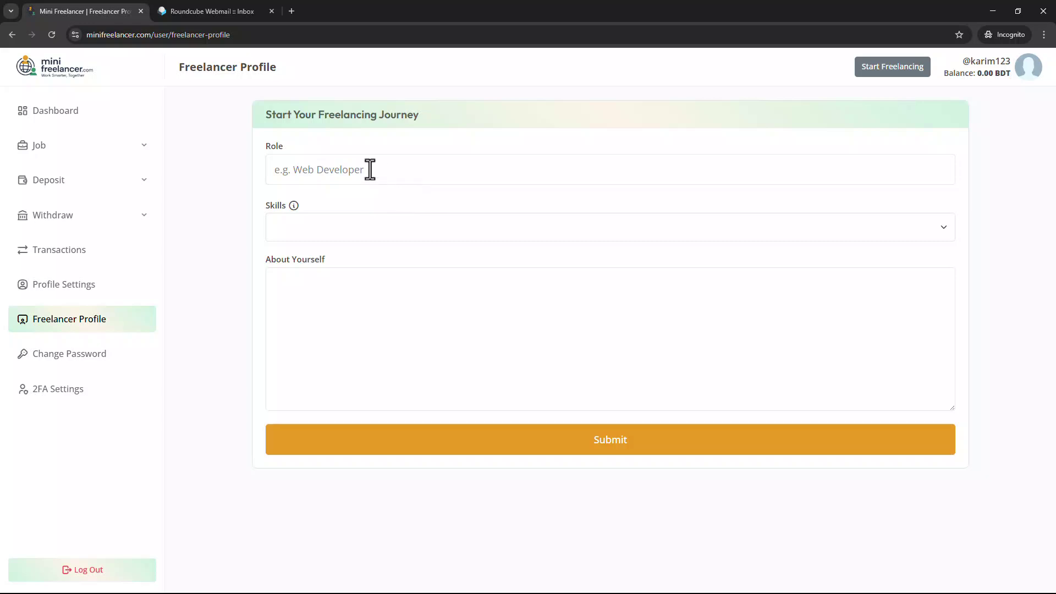
# Enter Data Entry as the freelancer profile role.
pyautogui.click(334, 171)
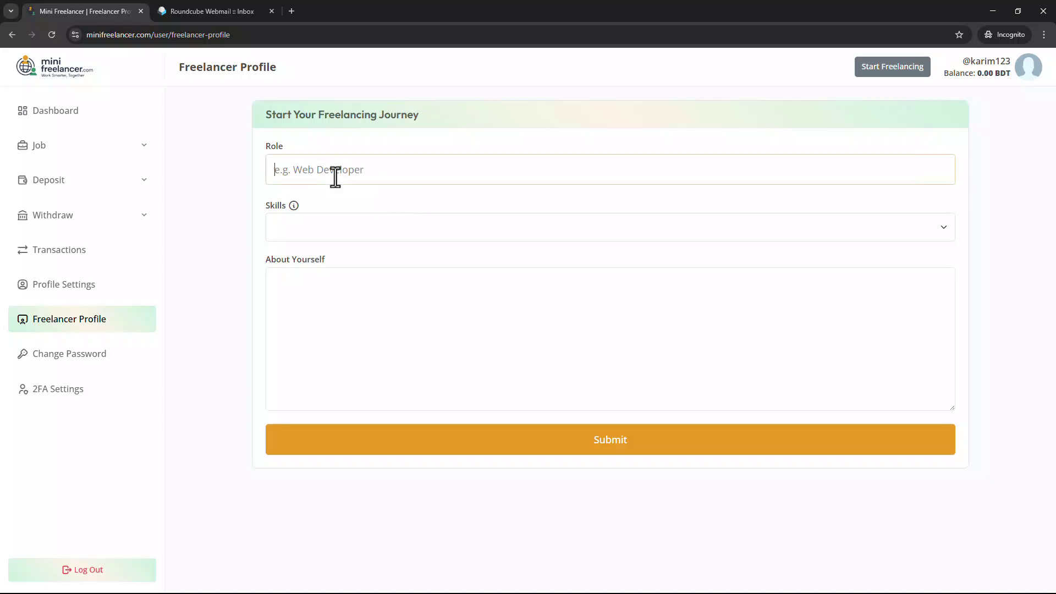
pyautogui.click(328, 228)
pyautogui.click(371, 337)
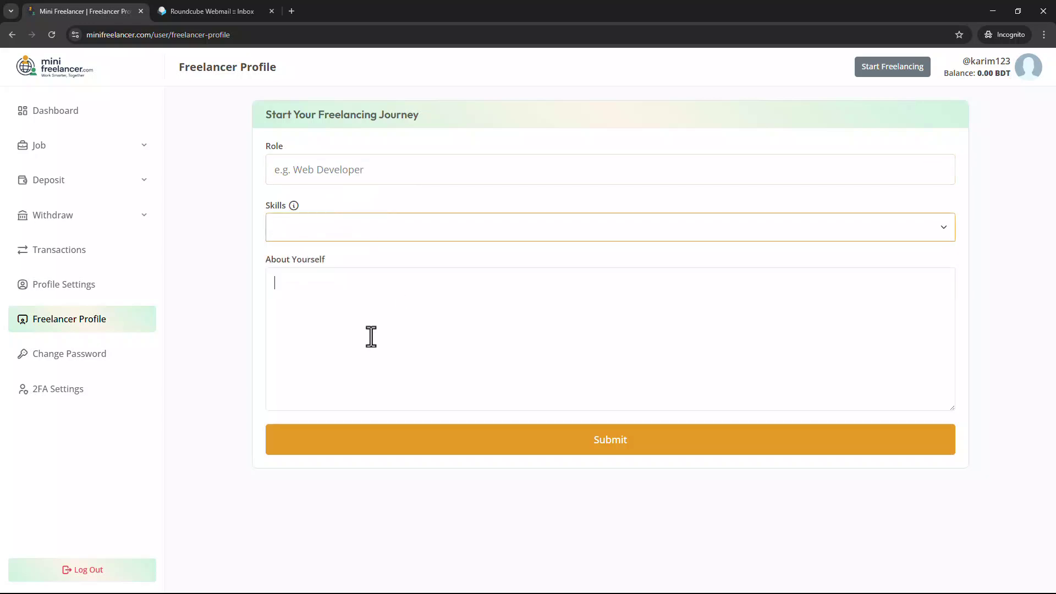
pyautogui.click(401, 175)
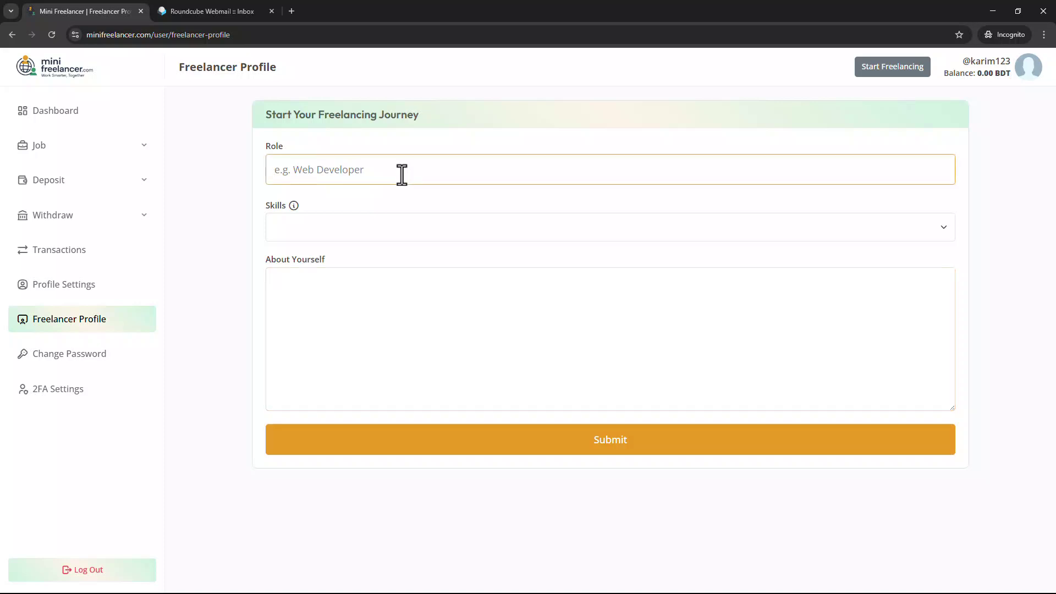
pyautogui.write('Data Entry')
# Add Data Entry as a skill and type a short self-introduction under About Yourself.
pyautogui.click(408, 228)
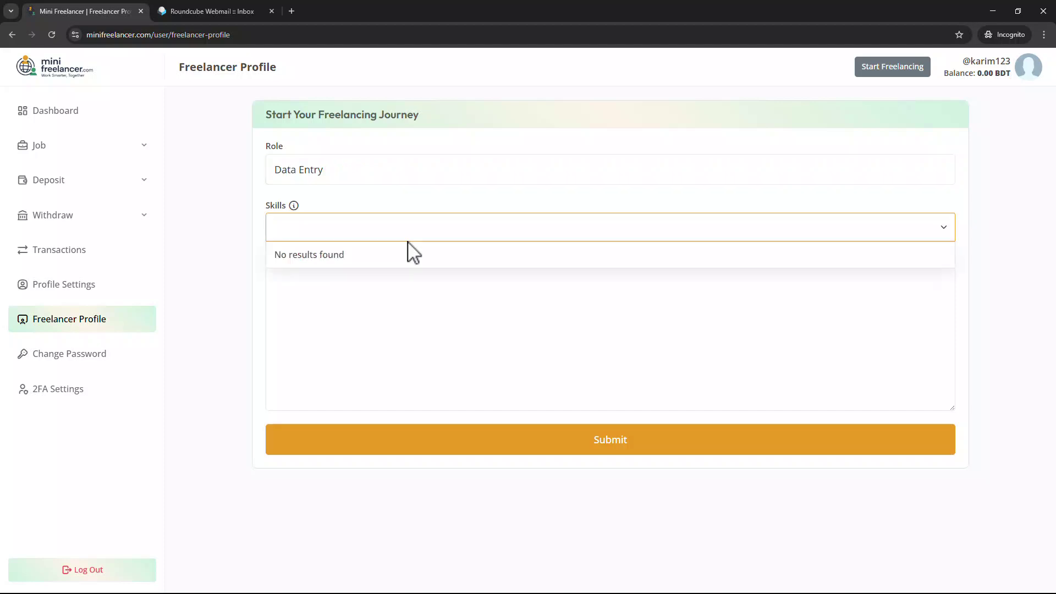
pyautogui.write('Data ')
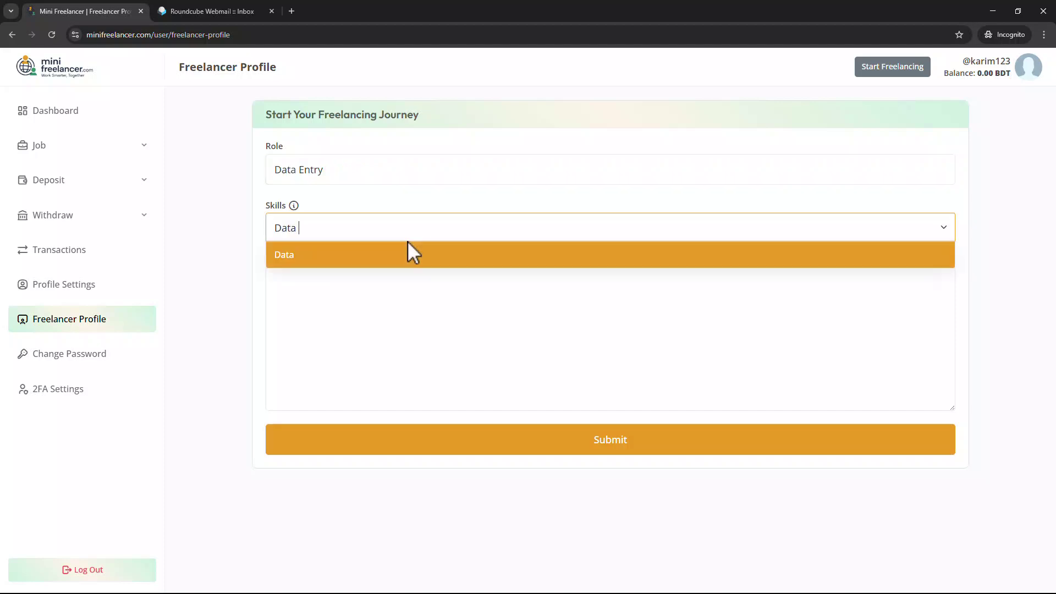
pyautogui.write('Entry')
pyautogui.press('Return')
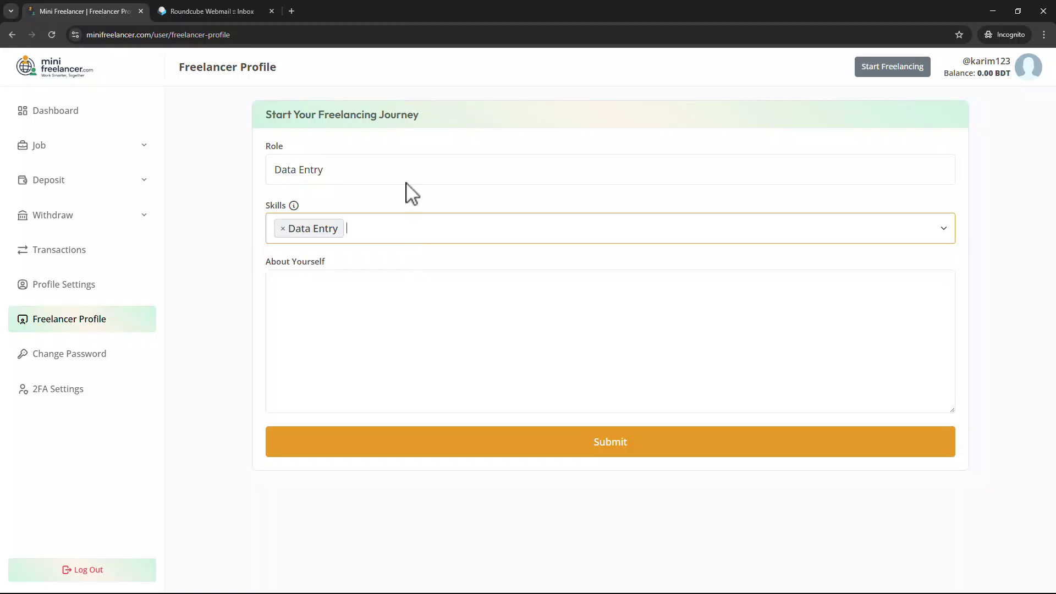
pyautogui.click(387, 336)
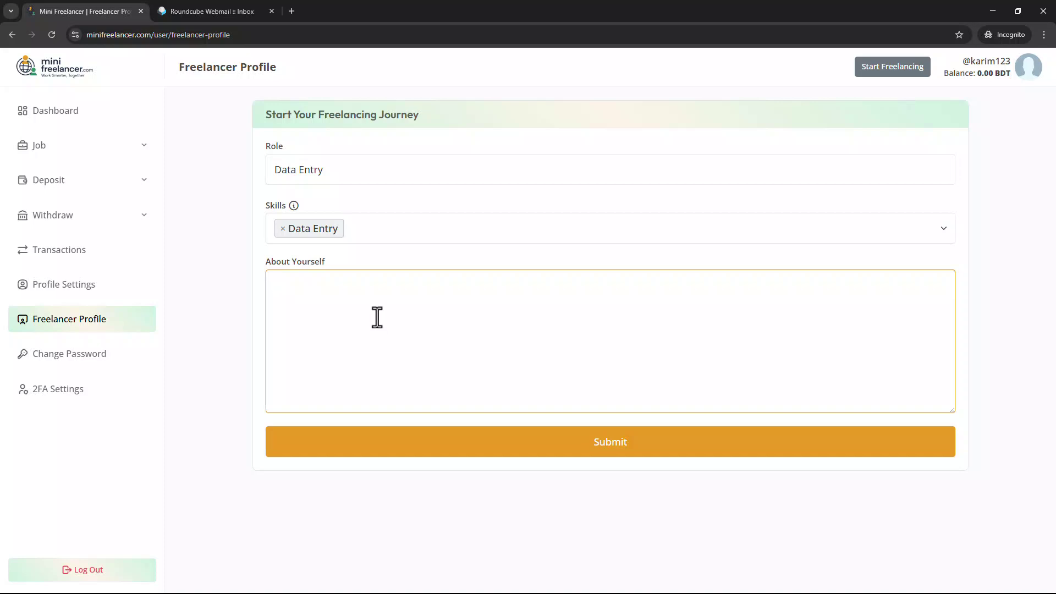
pyautogui.write('I am karim and i am a mini fre')
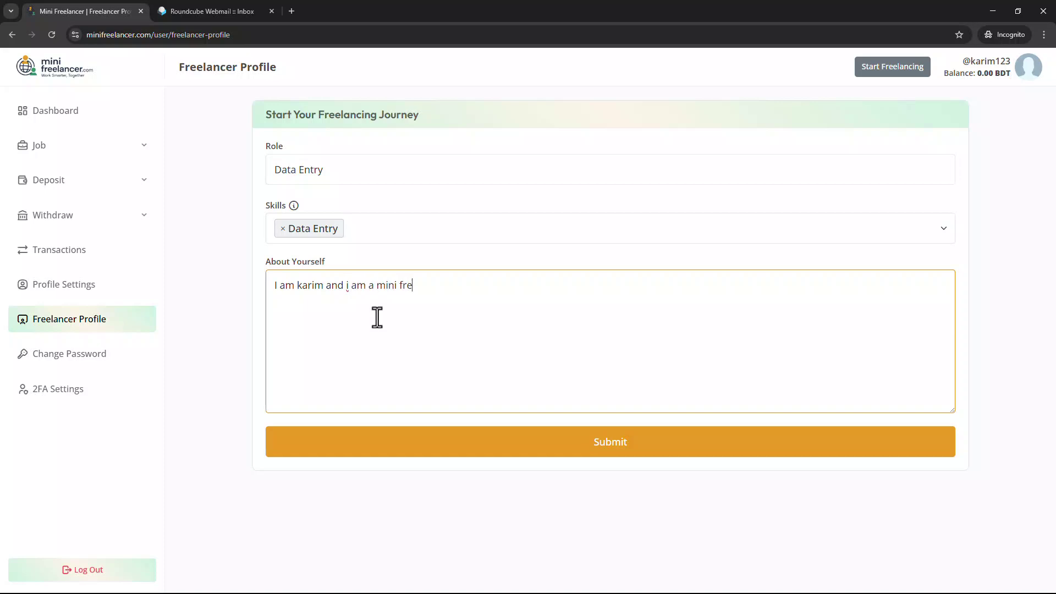
pyautogui.write('elancer')
# Capitalise the lowercase 'i' in the introduction and submit the freelancer profile.
pyautogui.rightClick(347, 286)
pyautogui.click(468, 290)
pyautogui.click(611, 442)
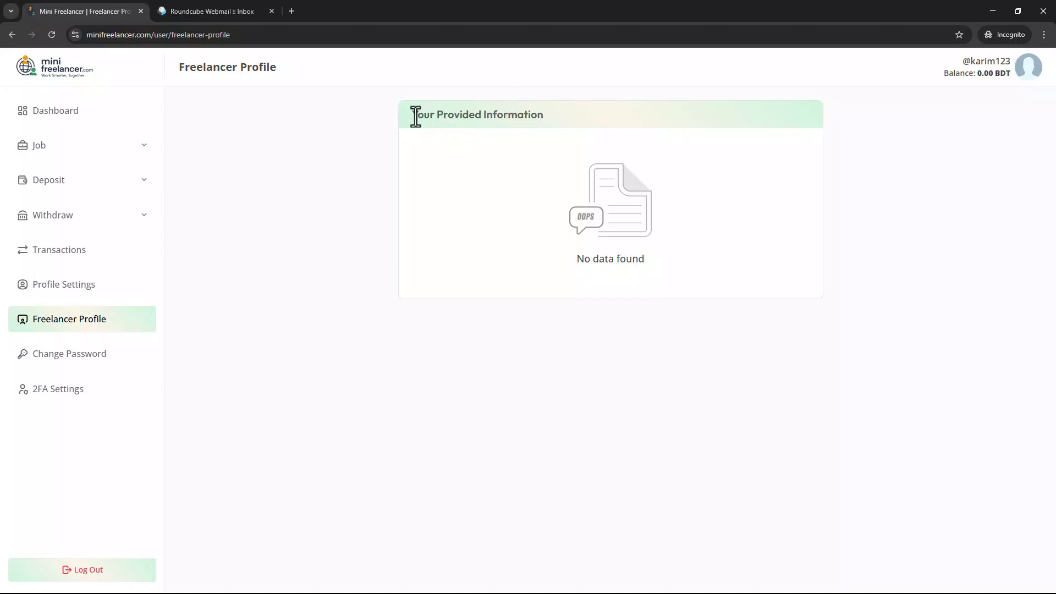
pyautogui.moveTo(413, 114); pyautogui.dragTo(557, 117)
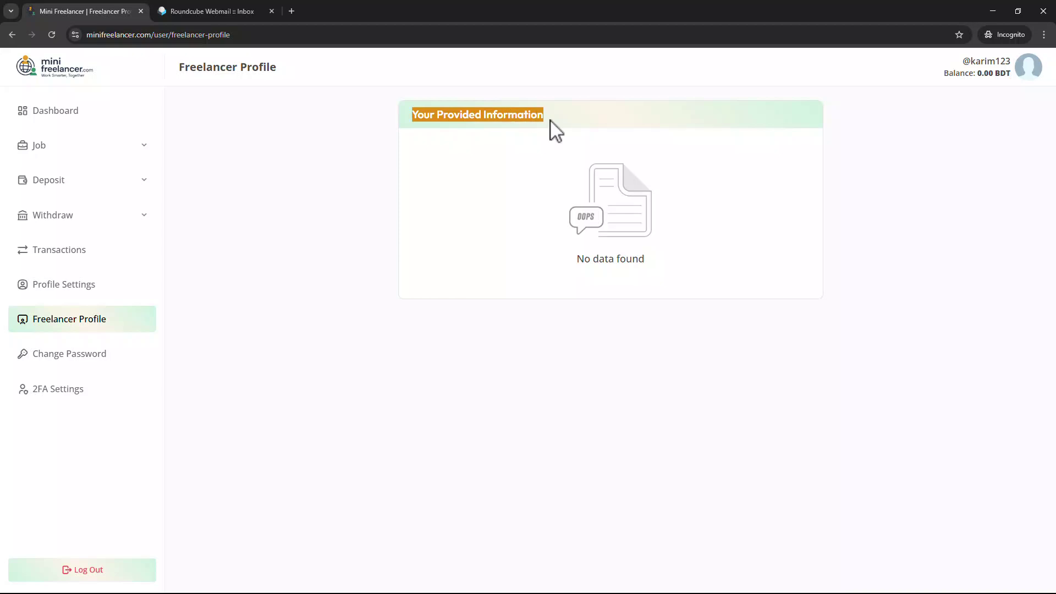
pyautogui.moveTo(550, 123); pyautogui.dragTo(424, 135)
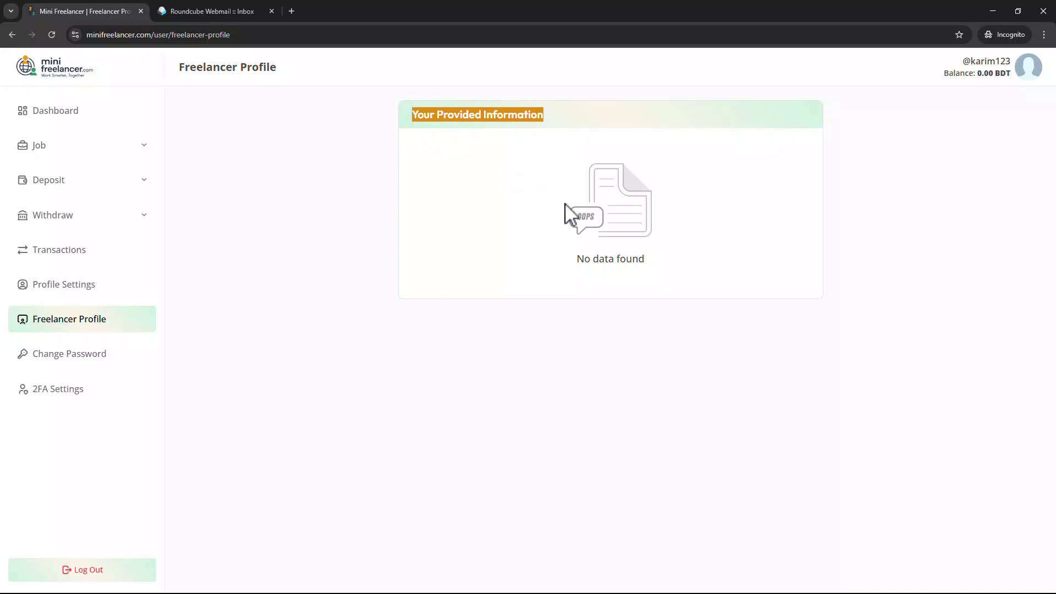